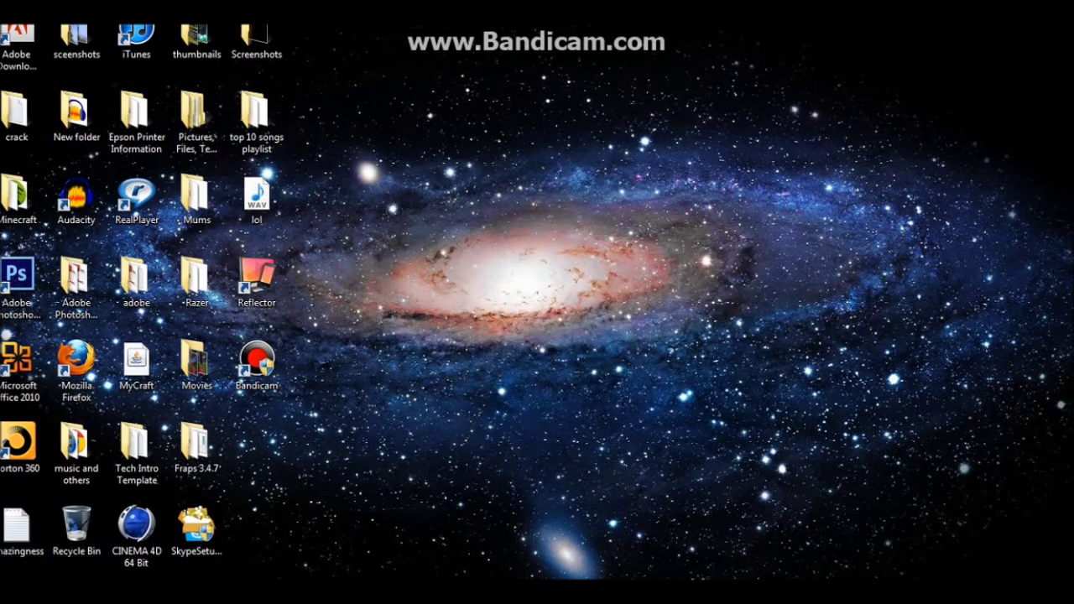
Select the Reflector shortcut on the Windows desktop.
{"action": "left_click", "coordinate": [257, 281]}
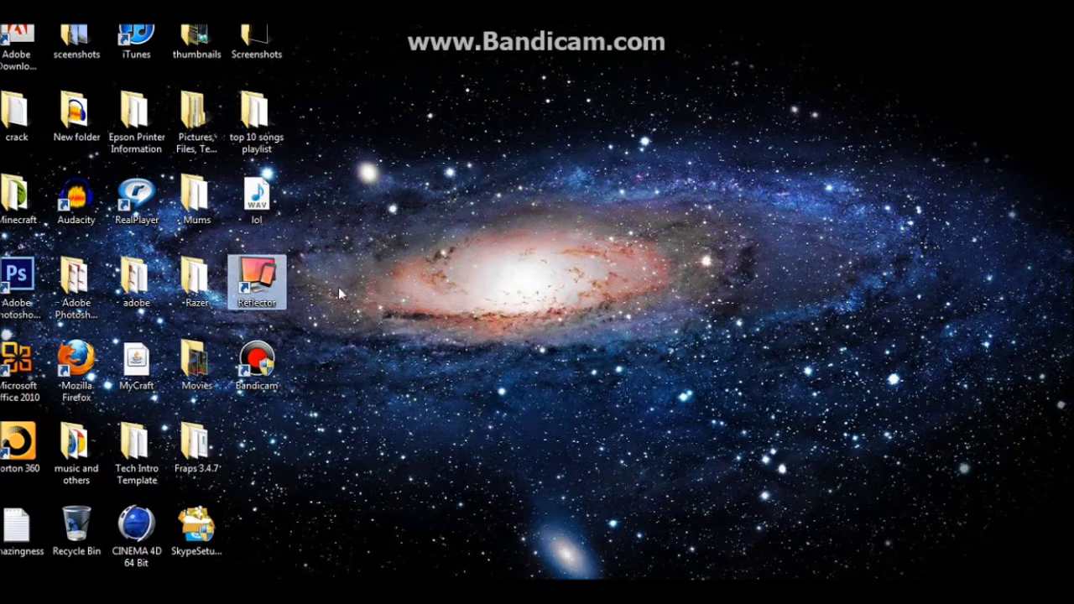
{"action": "left_click", "coordinate": [340, 288]}
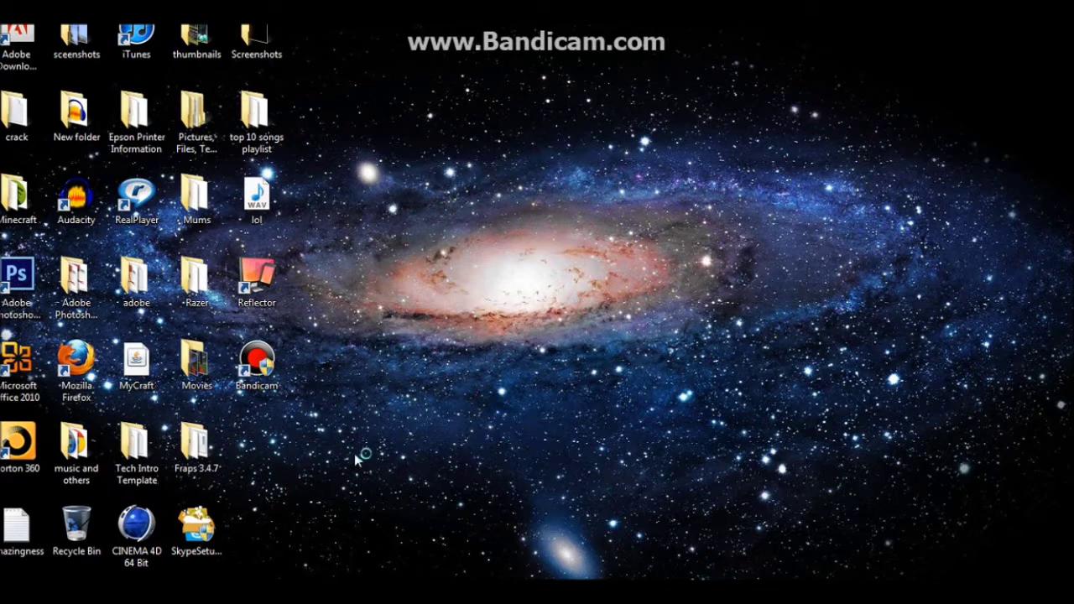
{"action": "left_click", "coordinate": [257, 279]}
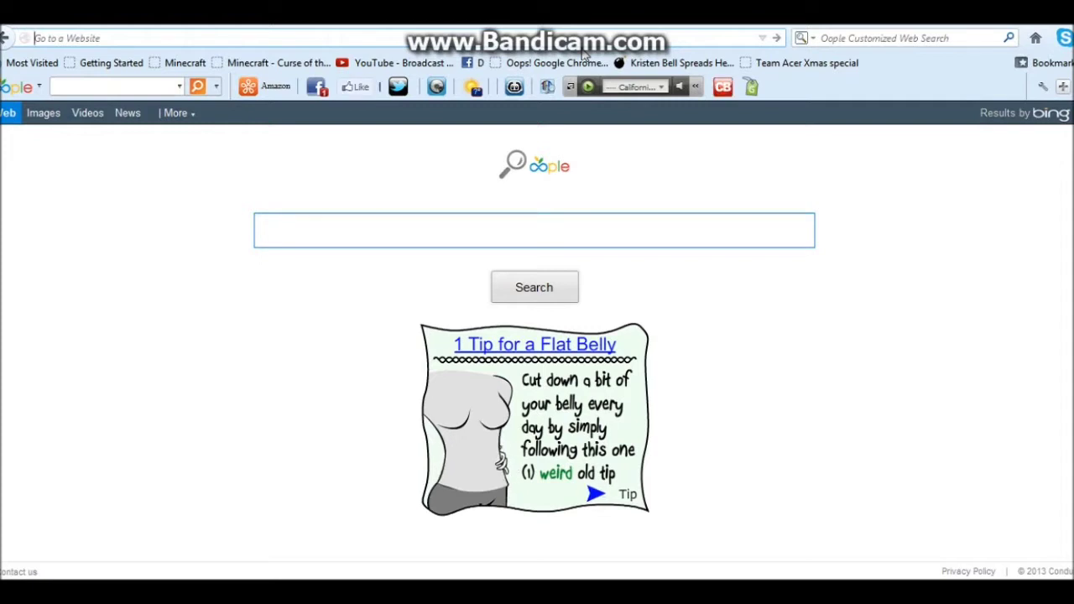
Search Bing for 'reflector app' and open the Reflector.app AirPlay mirroring result.
{"action": "type", "text": "reflector"}
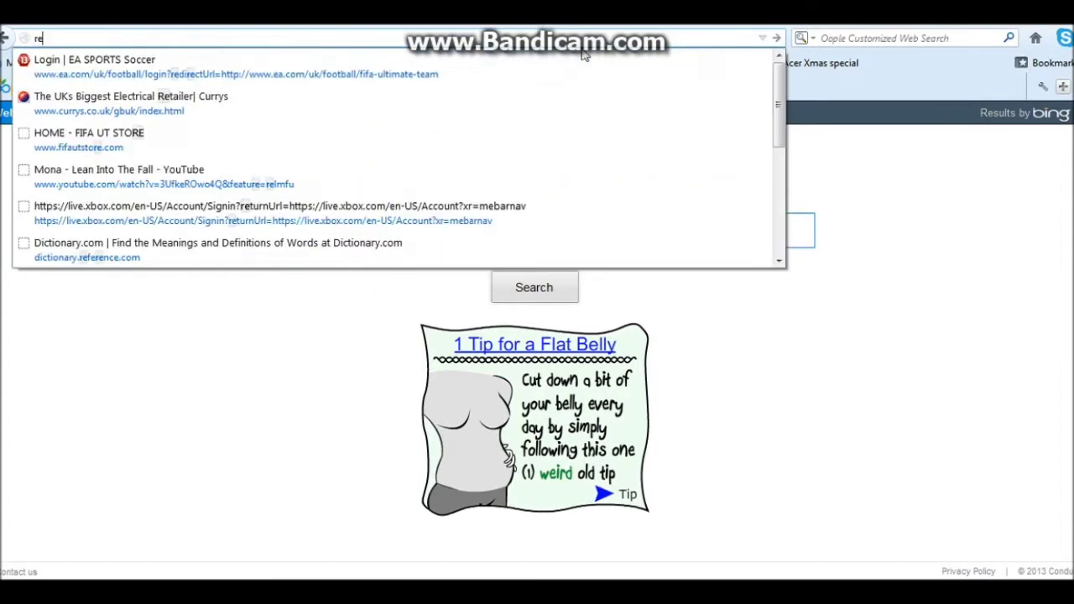
{"action": "key", "text": "Return"}
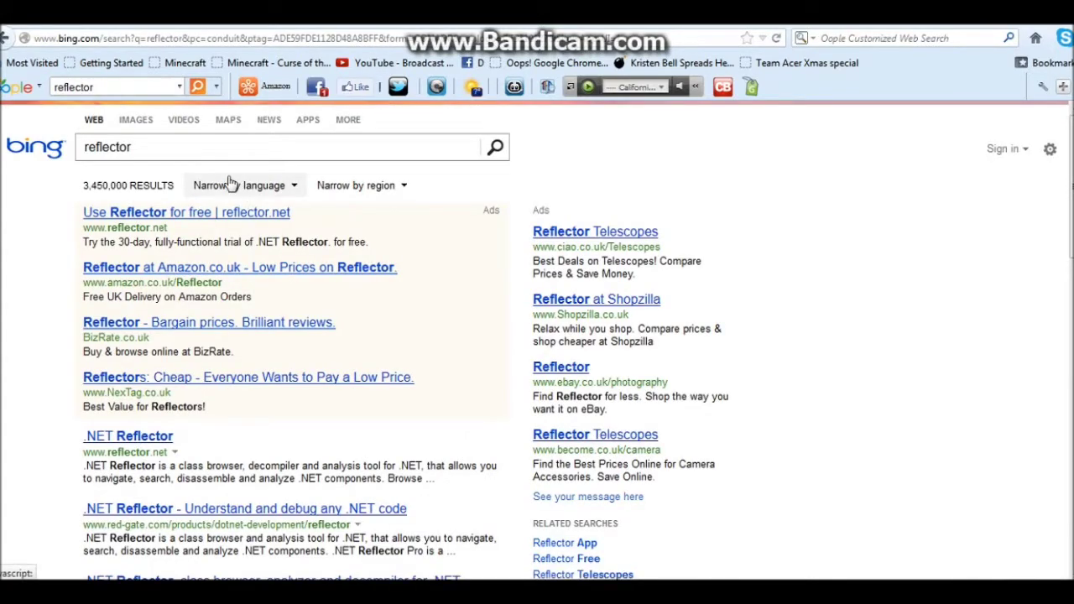
{"action": "left_click", "coordinate": [193, 147]}
{"action": "type", "text": "app"}
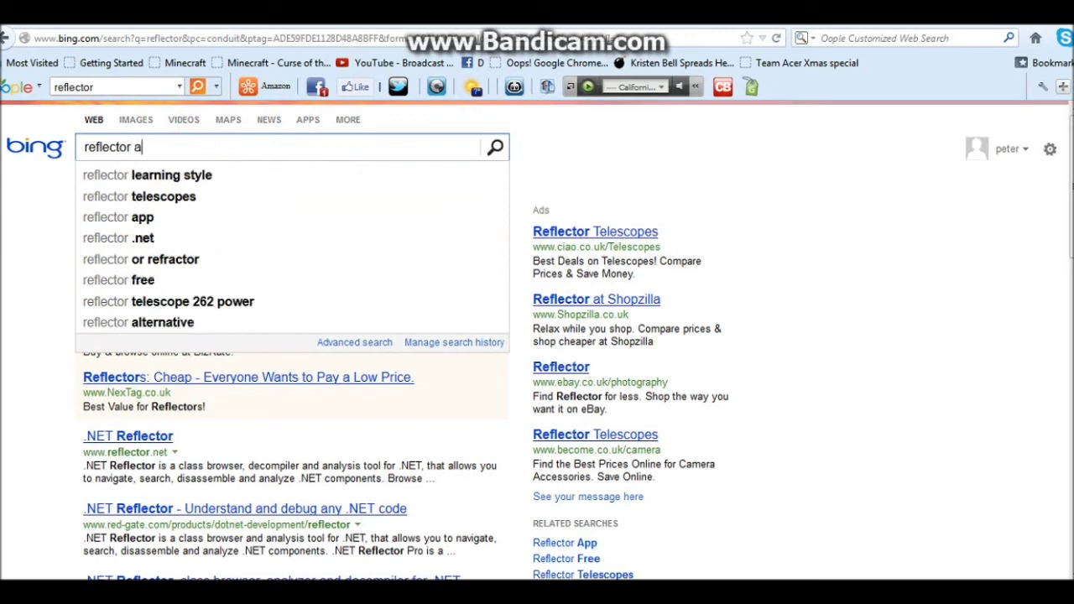
{"action": "key", "text": "Return"}
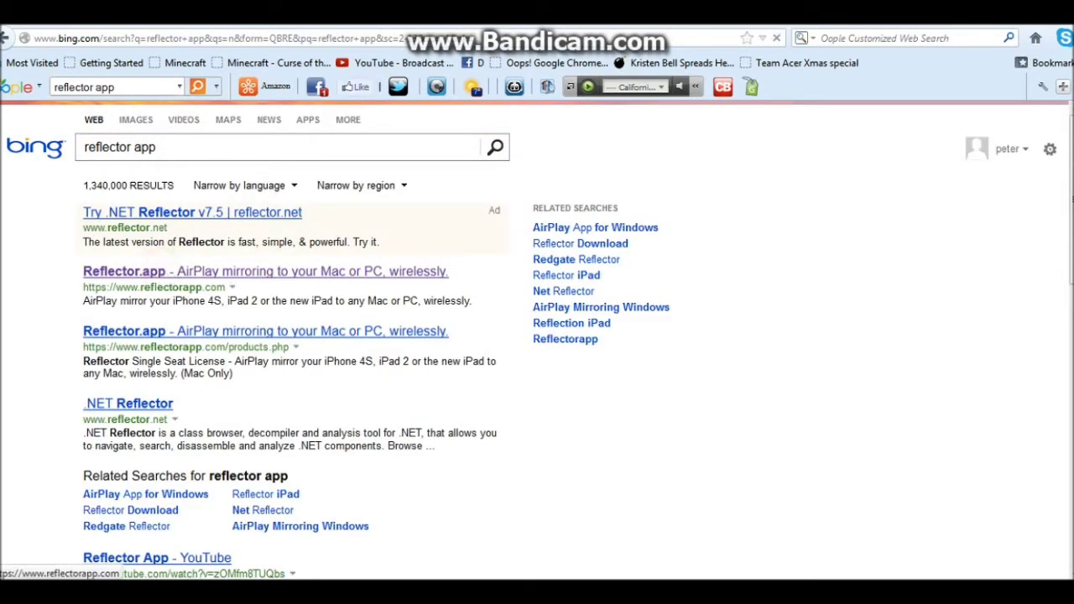
{"action": "left_click", "coordinate": [181, 272]}
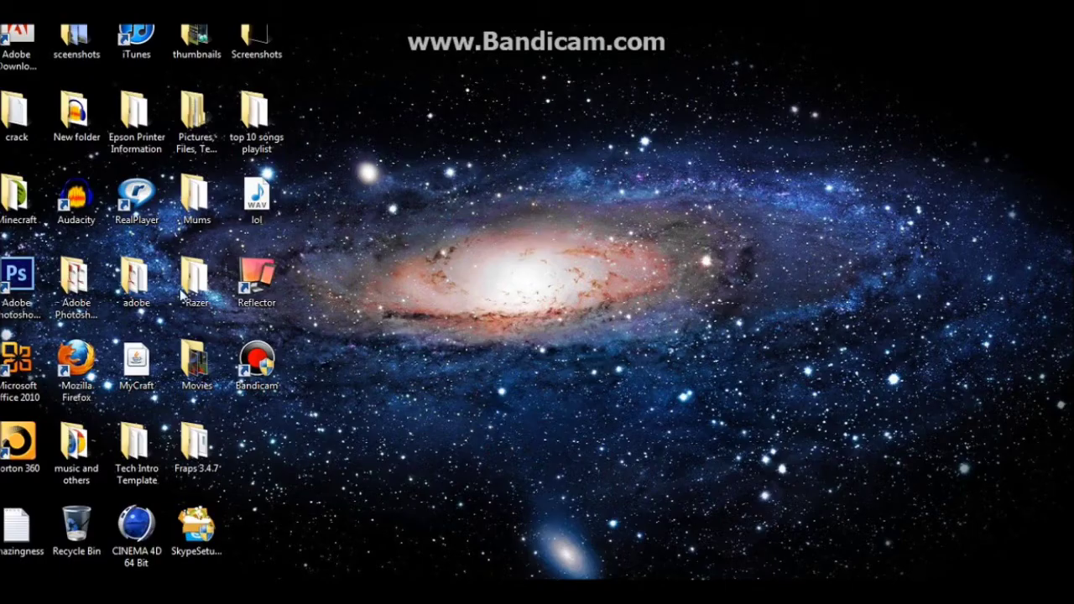
Bring back the Firefox Reflector page, then launch Reflector from its desktop shortcut.
{"action": "mouse_move", "coordinate": [107, 597]}
{"action": "left_click", "coordinate": [108, 592]}
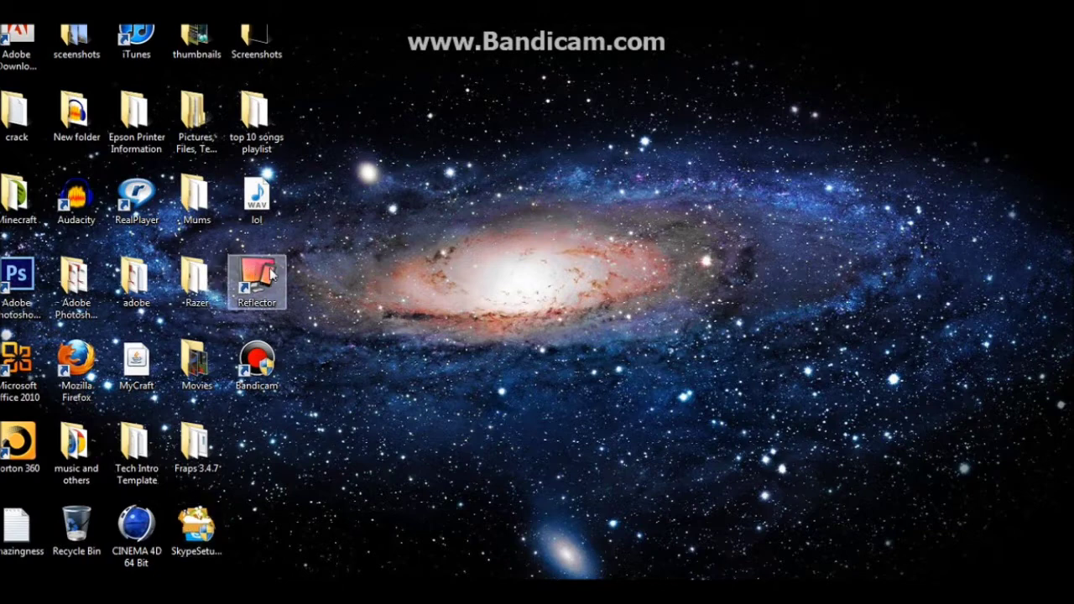
{"action": "left_click", "coordinate": [260, 286]}
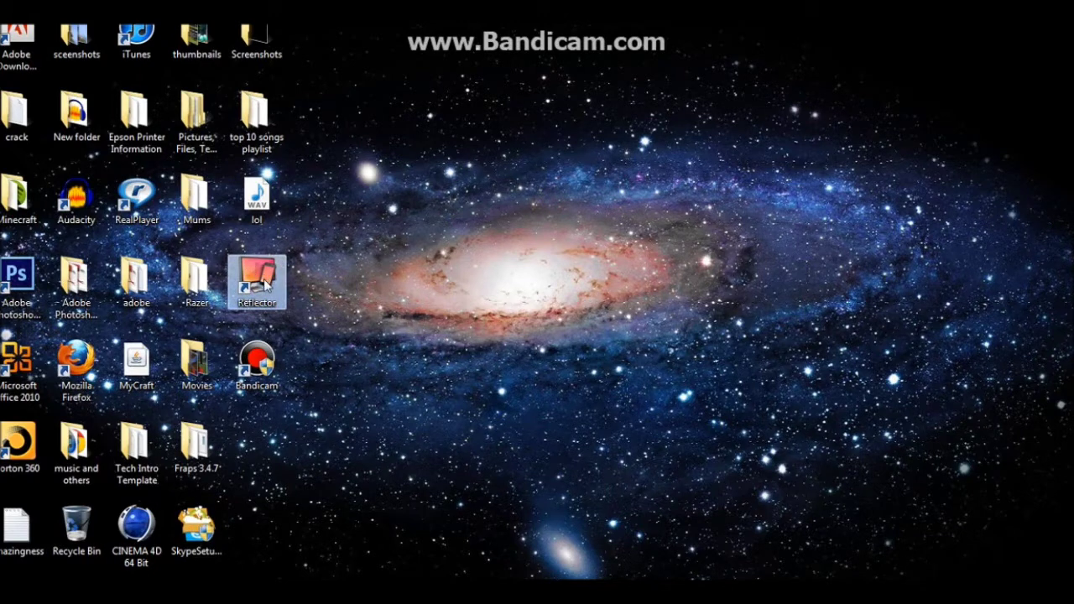
{"action": "double_click", "coordinate": [265, 286]}
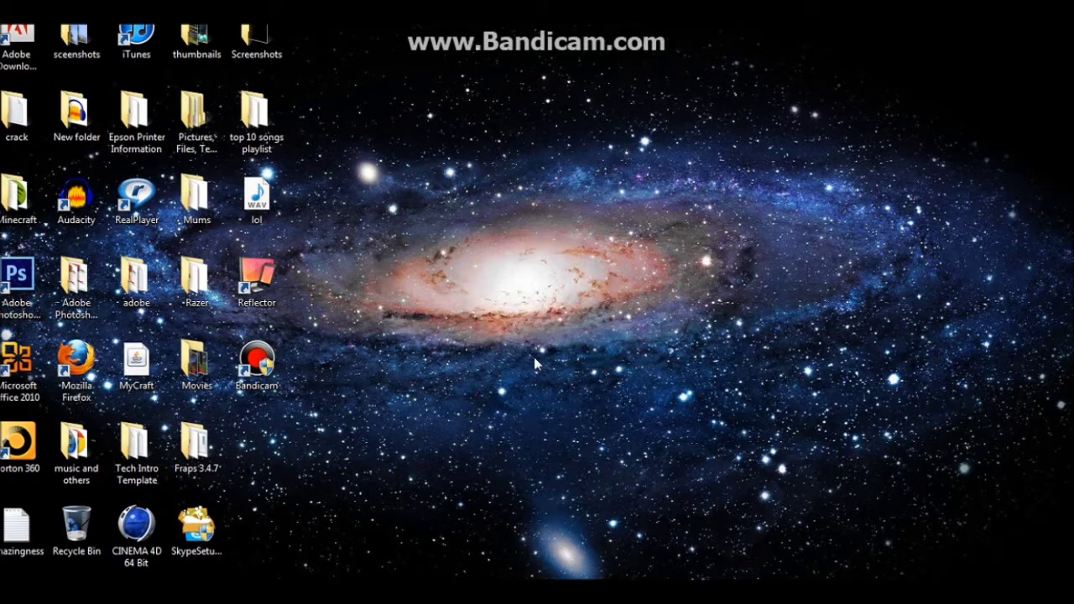
Exit the running Reflector from its tray icon and relaunch it from the shortcut.
{"action": "double_click", "coordinate": [246, 307]}
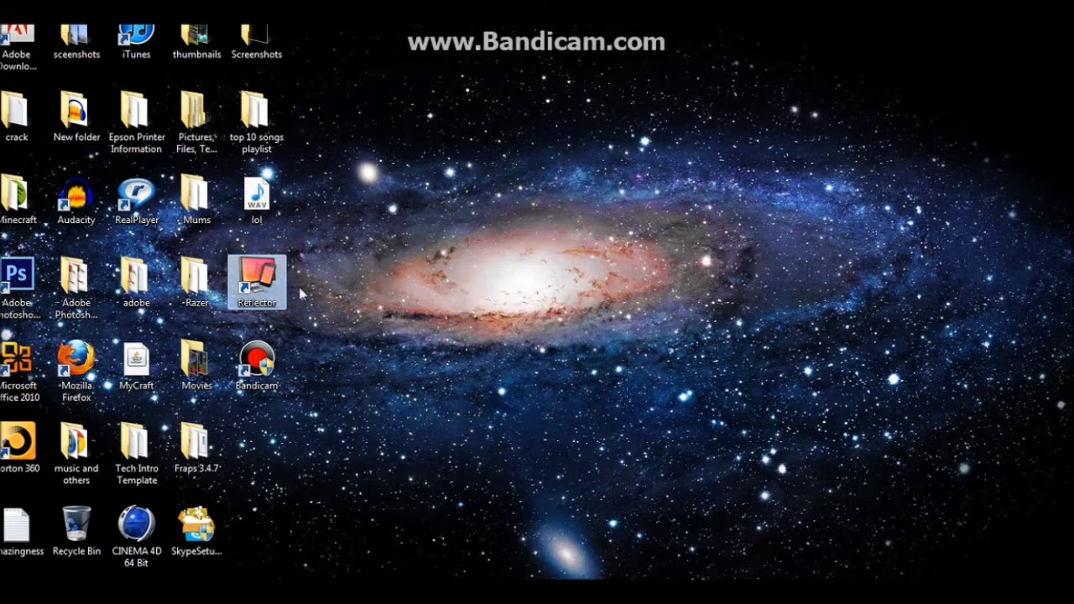
{"action": "left_click", "coordinate": [935, 587]}
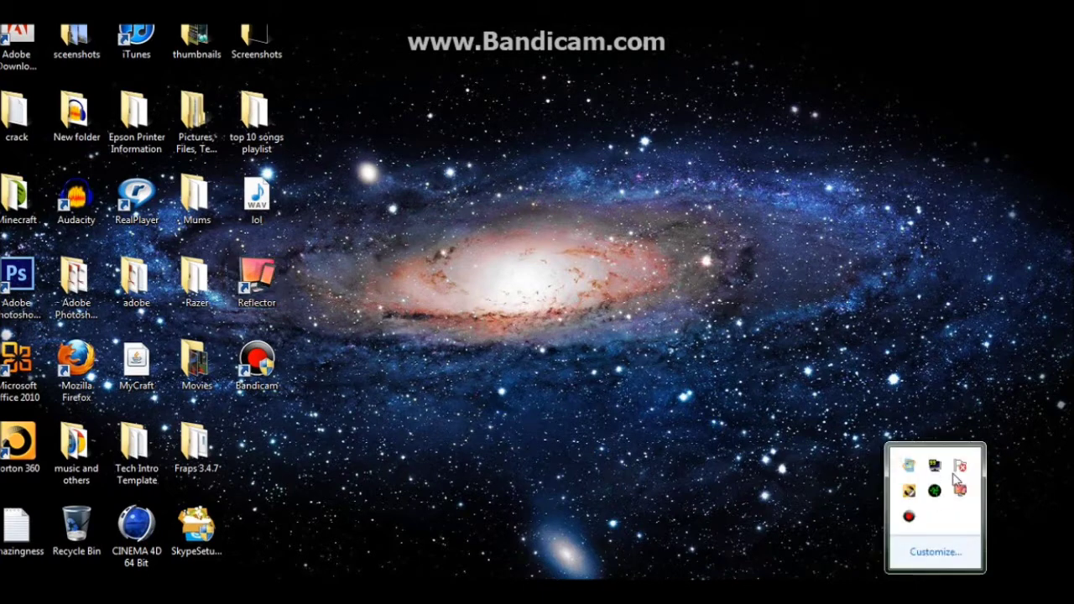
{"action": "right_click", "coordinate": [953, 472]}
{"action": "left_click", "coordinate": [965, 475]}
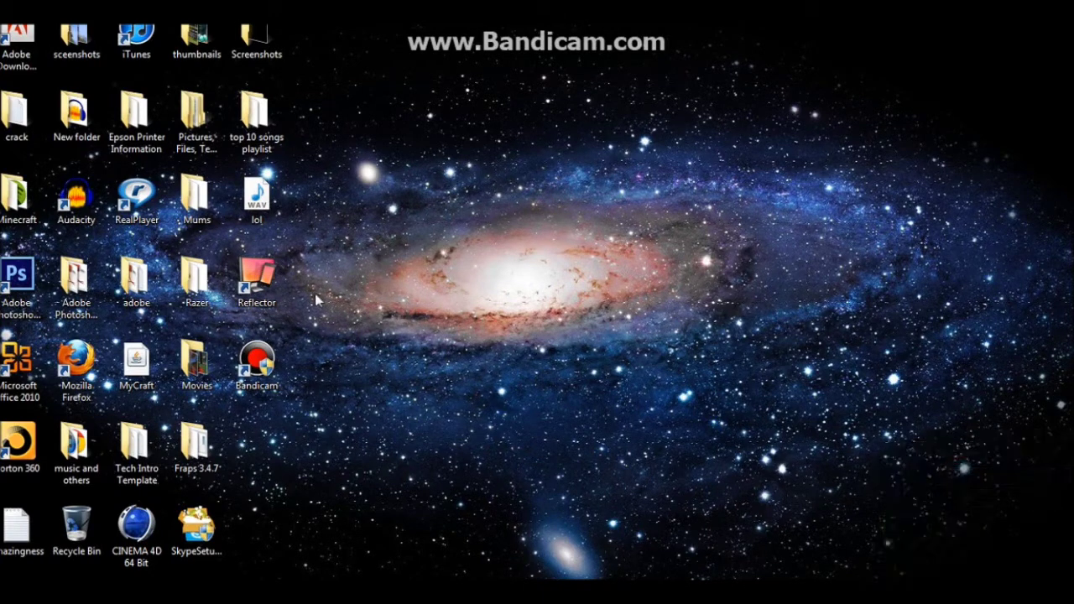
{"action": "double_click", "coordinate": [252, 286]}
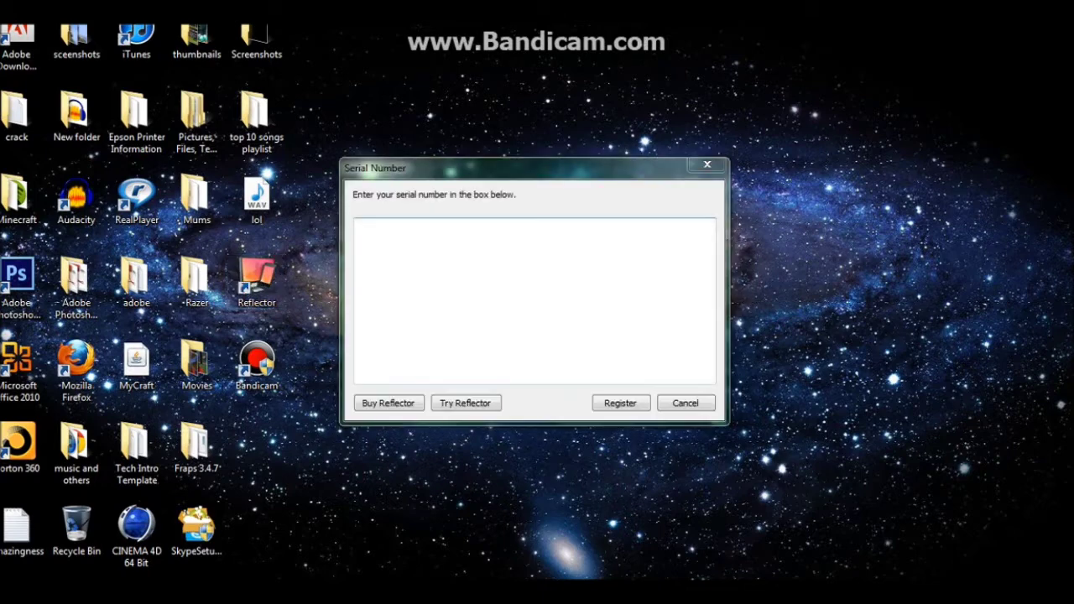
Move the Serial Number dialog right, choose Try Reflector, and acknowledge the trial-mode notice.
{"action": "left_click_drag", "start_coordinate": [411, 172], "coordinate": [477, 181]}
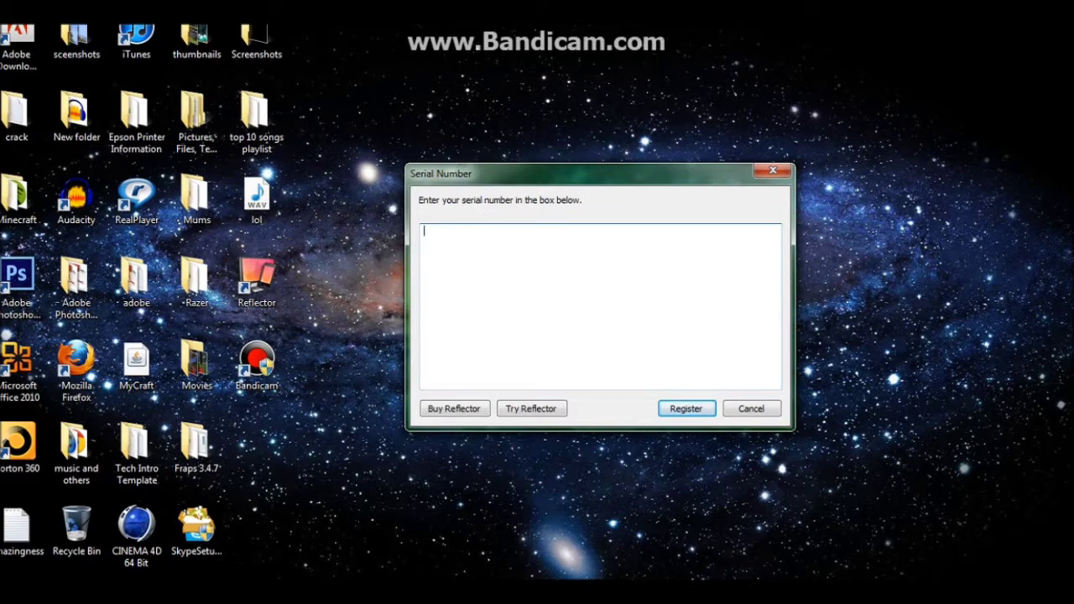
{"action": "left_click", "coordinate": [487, 293]}
{"action": "left_click", "coordinate": [553, 409]}
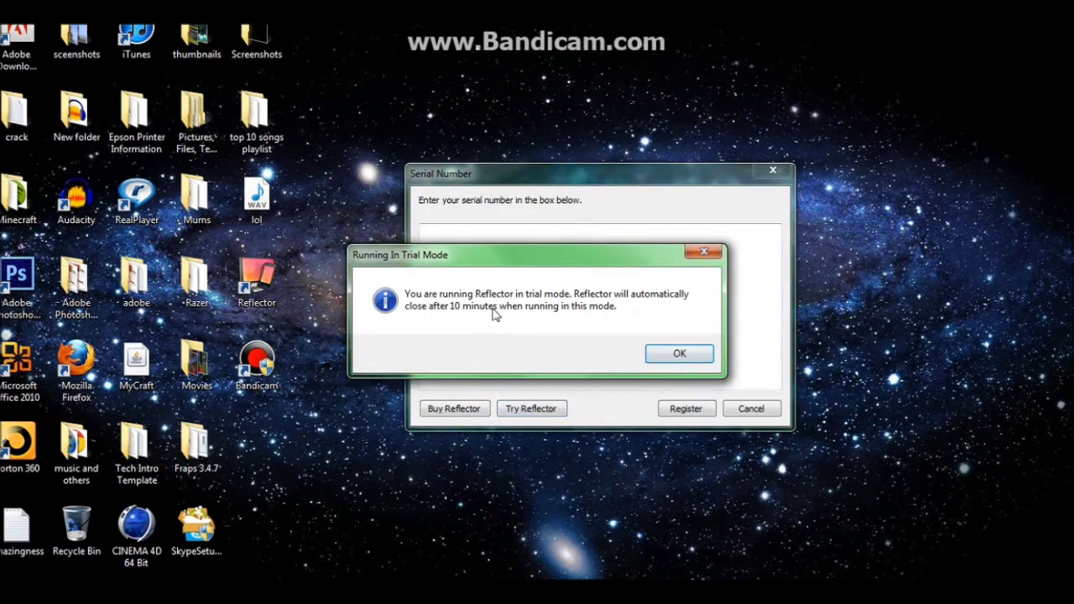
{"action": "left_click", "coordinate": [679, 356]}
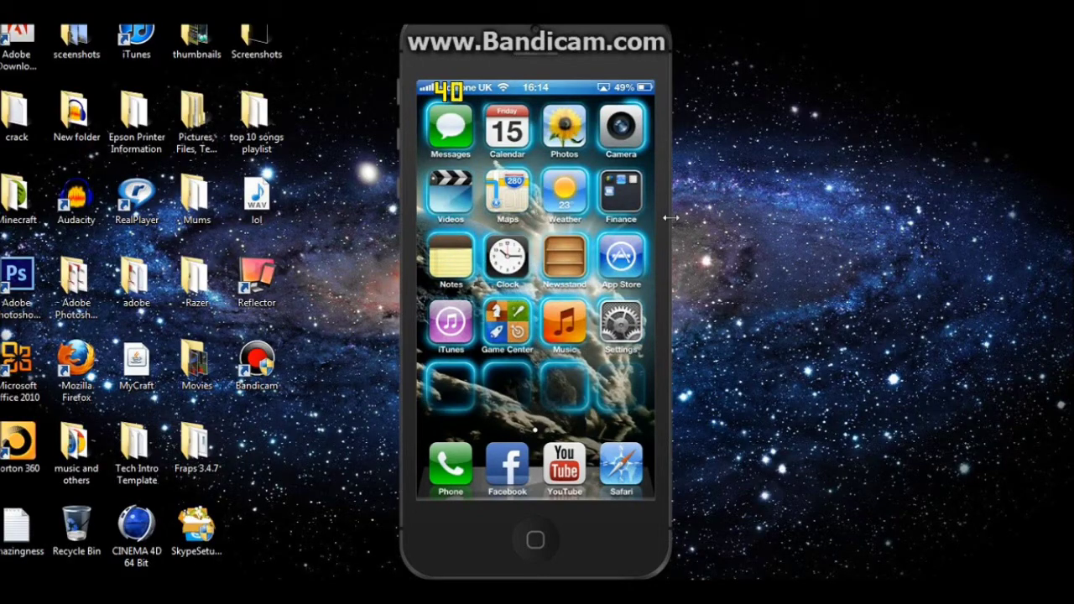
Once the iPhone connects, drag the mirrored home-screen window a bit to the right.
{"action": "mouse_move", "coordinate": [411, 55]}
{"action": "left_mouse_down"}
{"action": "mouse_move", "coordinate": [631, 107]}
{"action": "mouse_move", "coordinate": [521, 64]}
{"action": "mouse_move", "coordinate": [442, 70]}
{"action": "left_mouse_up"}
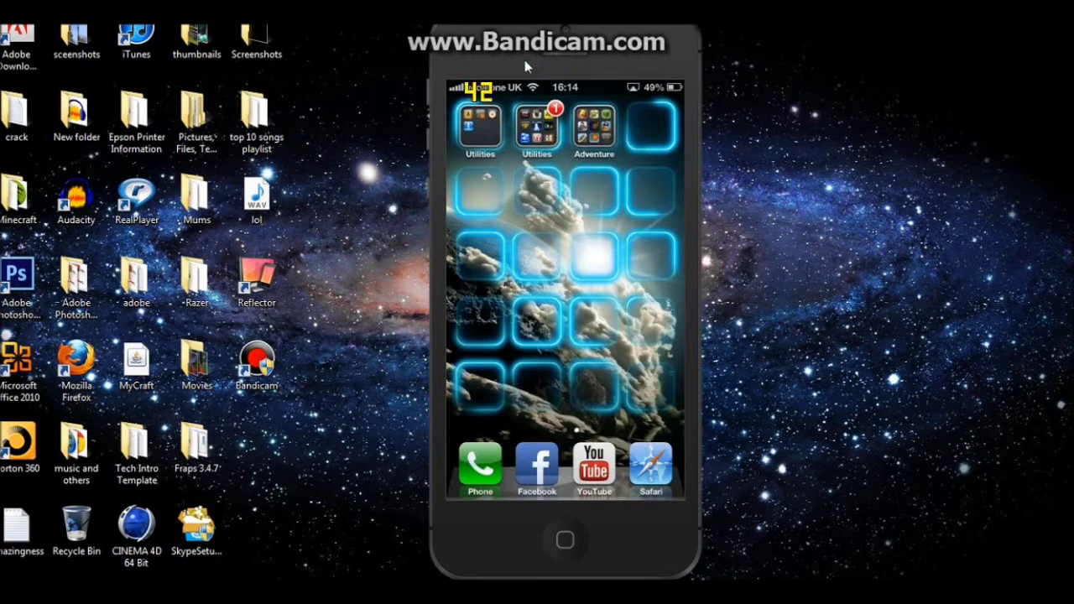
Choose Start Recording from the mirrored phone window's context menu, then nudge the window right.
{"action": "right_click", "coordinate": [524, 63]}
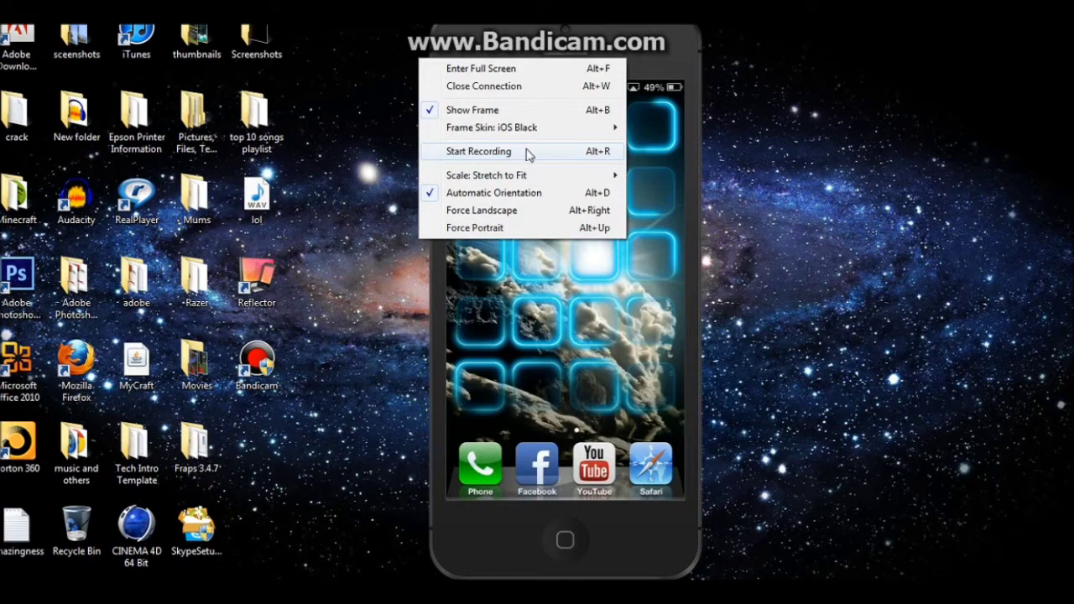
{"action": "left_click", "coordinate": [547, 55]}
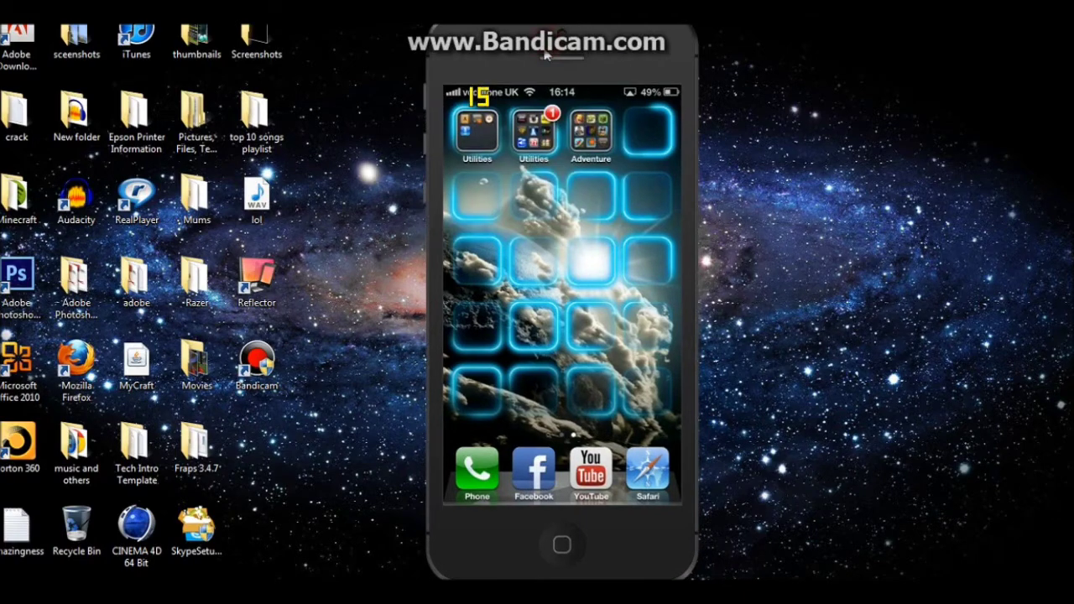
{"action": "mouse_move", "coordinate": [545, 54]}
{"action": "left_mouse_down"}
{"action": "mouse_move", "coordinate": [606, 48]}
{"action": "mouse_move", "coordinate": [555, 54]}
{"action": "left_mouse_up"}
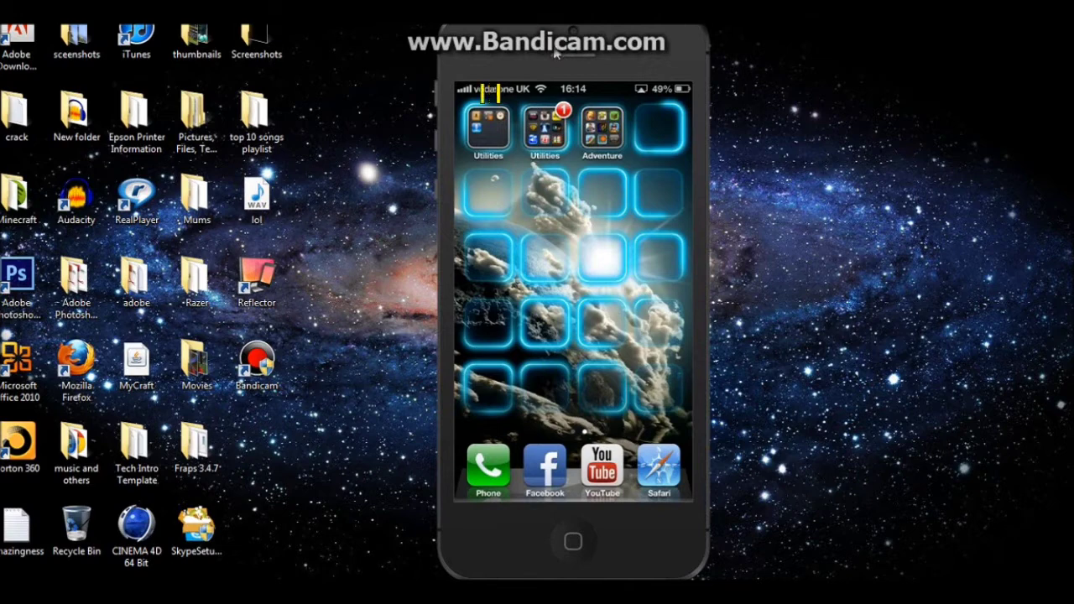